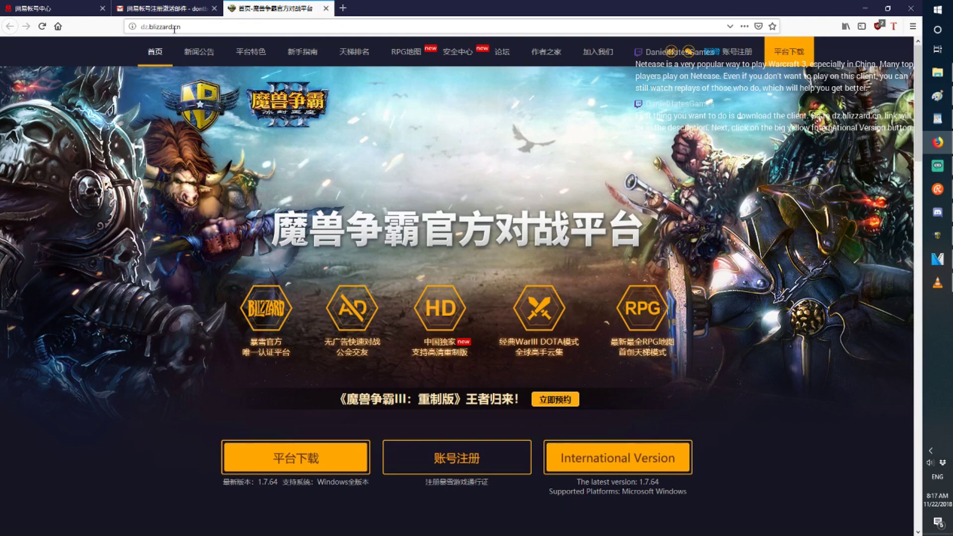
- Open the International Version installation tutorial on dz.blizzard.cn and download the Warcraft III Battle Platform installer
left_click(644, 457)
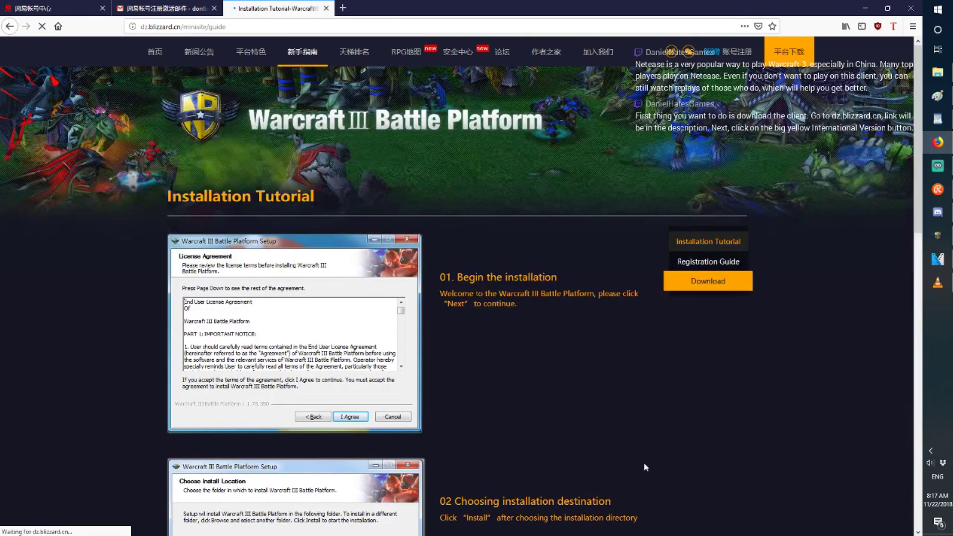
scroll(695, 298, "down", 1)
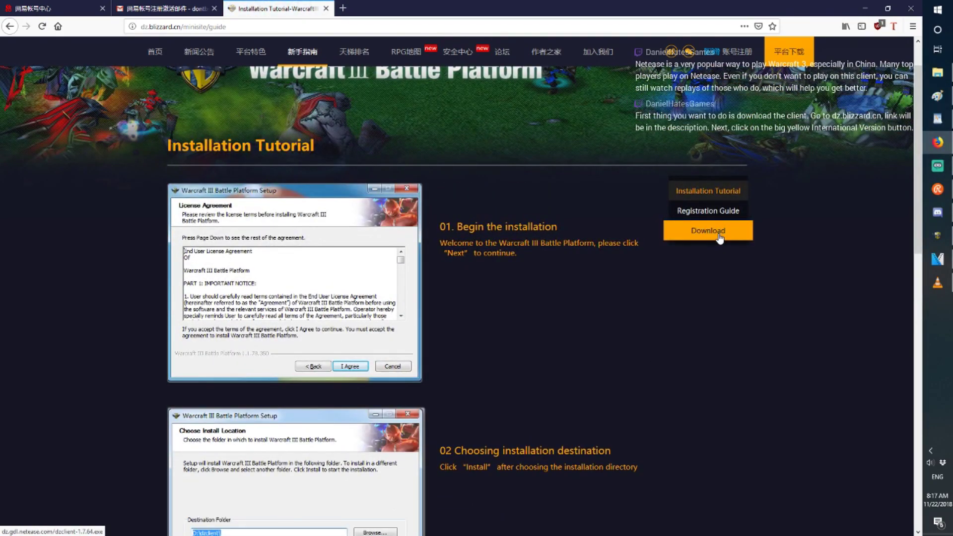
left_click(719, 237)
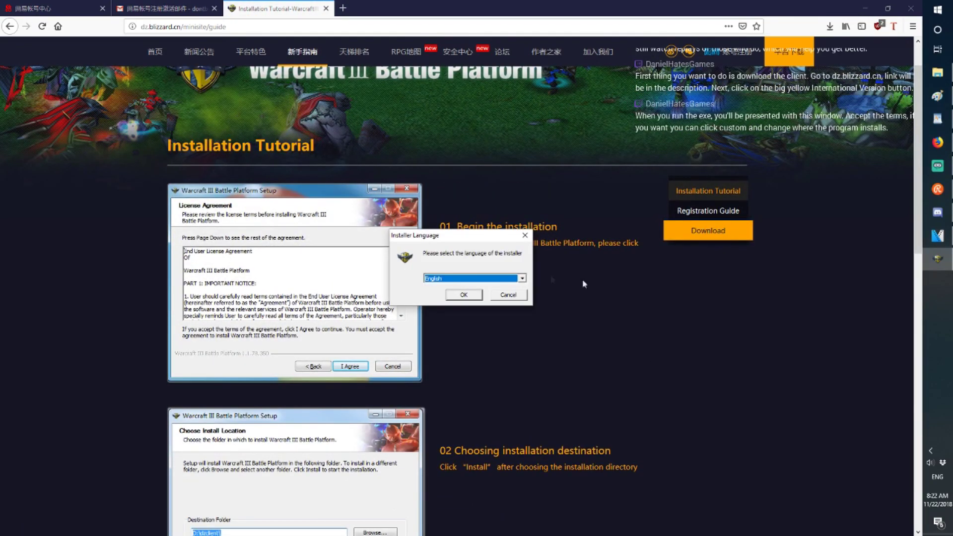
- Choose English as the installer language and continue to the setup
left_click(433, 280)
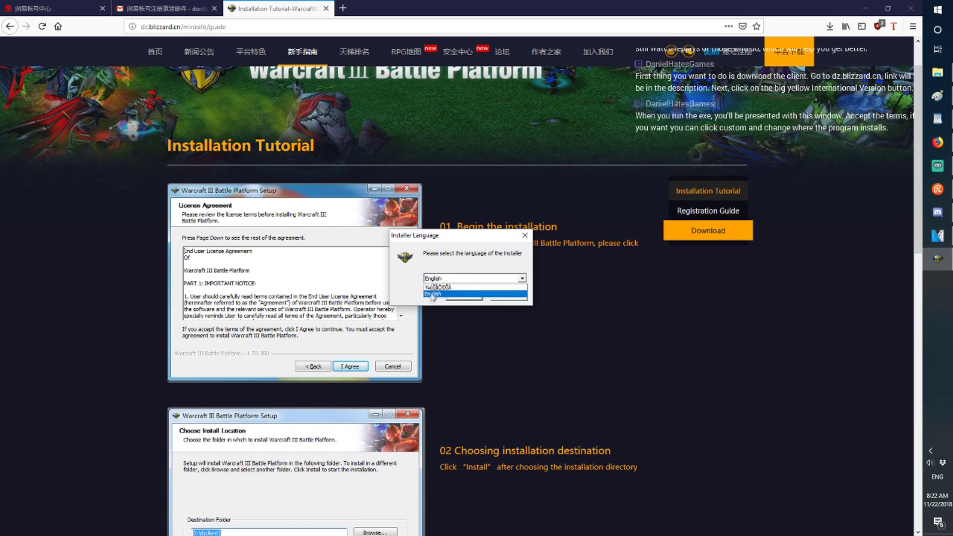
left_click(458, 293)
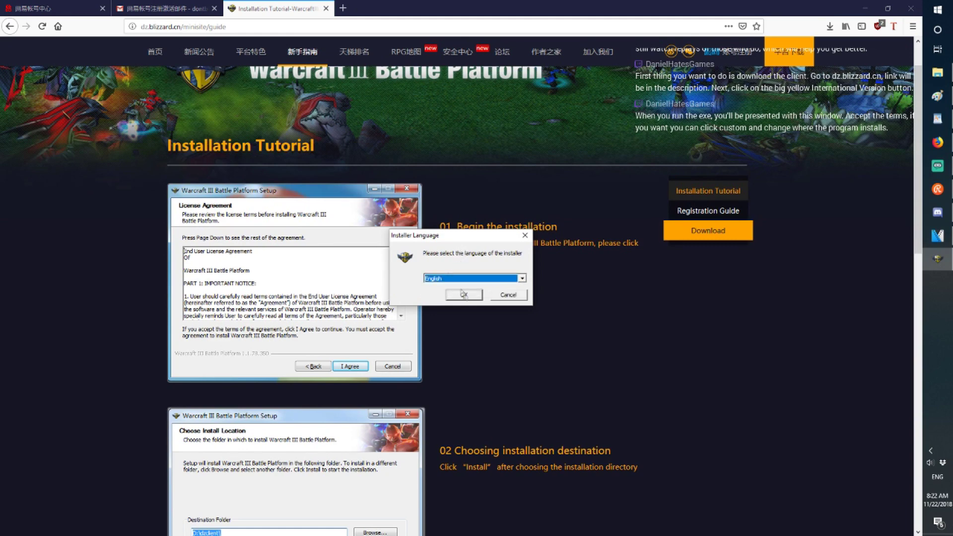
left_click(458, 294)
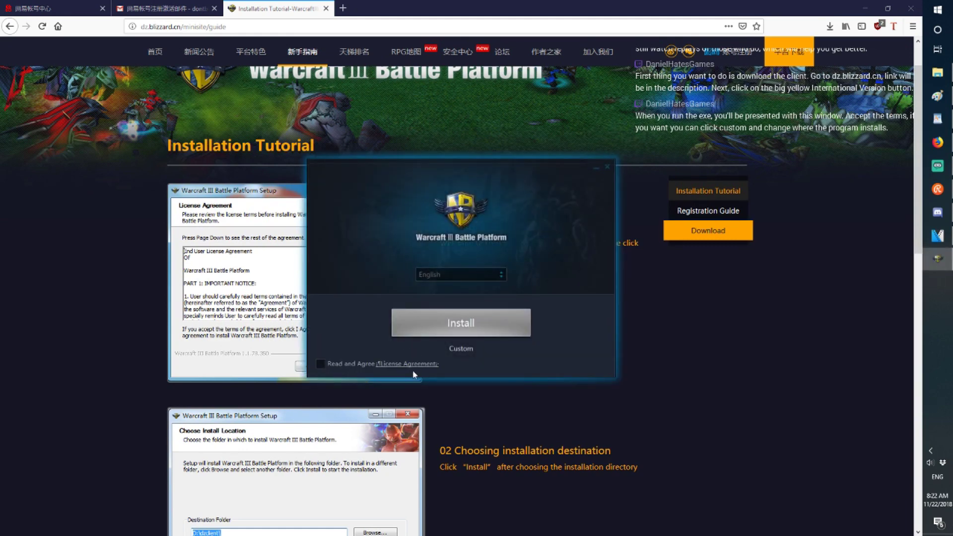
- Accept the license agreement, install the platform to C:\Program Files (x86)\dzclient through the custom options, and run it
left_click(349, 364)
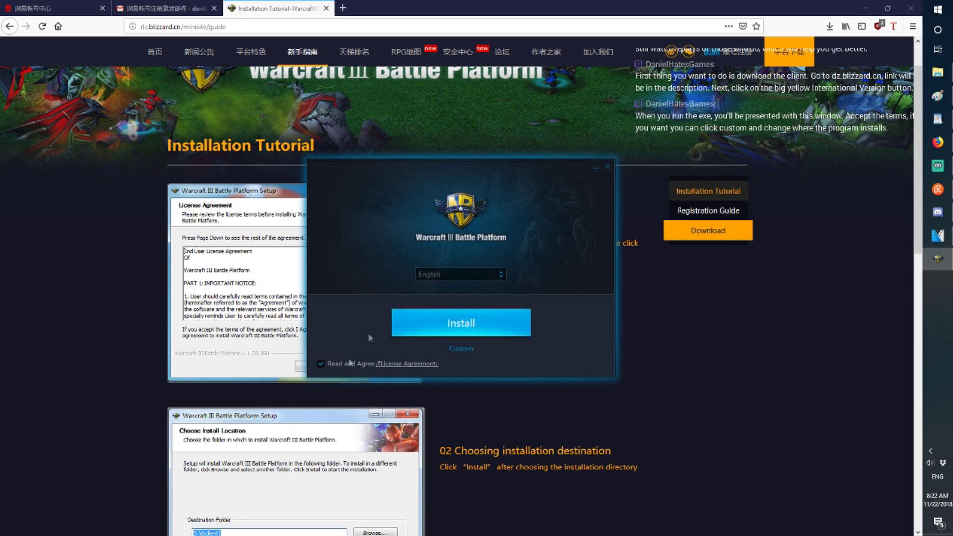
left_click(469, 349)
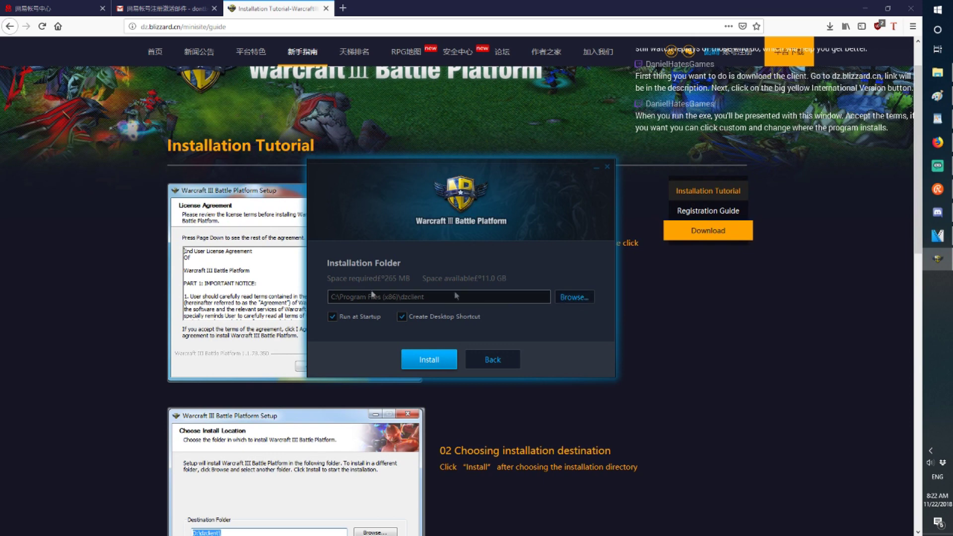
left_click(437, 361)
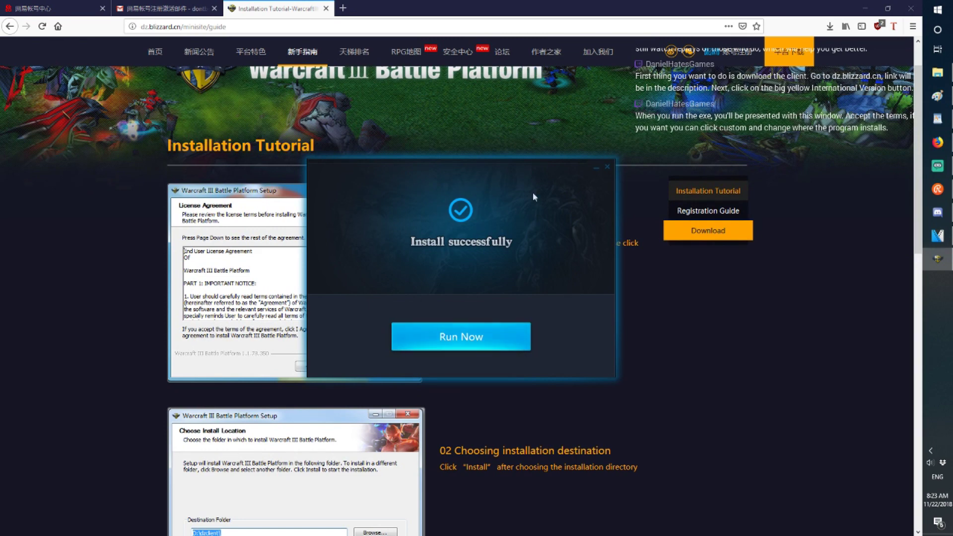
left_click(470, 344)
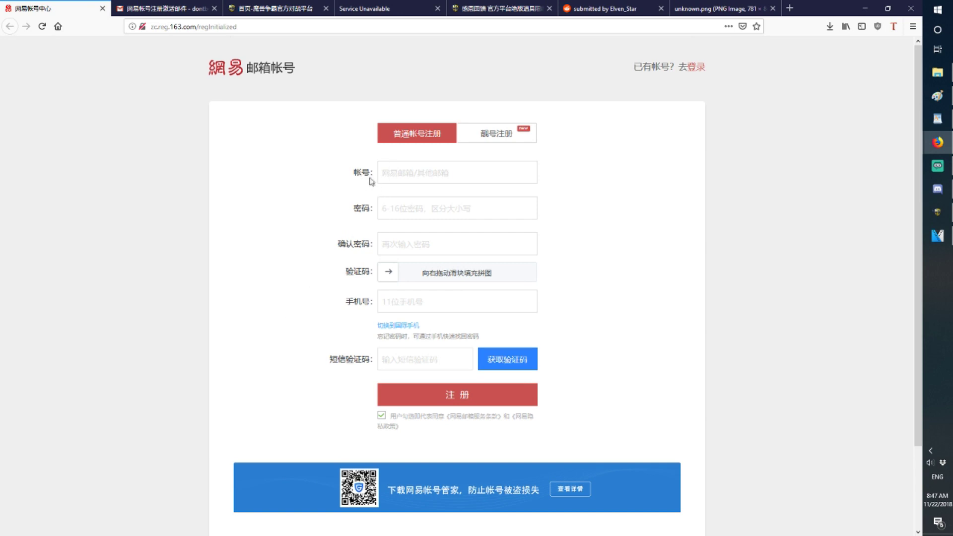
- Go through the password fields of the NetEase registration form and complete the slider puzzle verification
left_click(420, 210)
key("Tab")
key("shift+Tab")
key("Tab")
mouse_move(390, 277)
left_click_drag(389, 278, 477, 278)
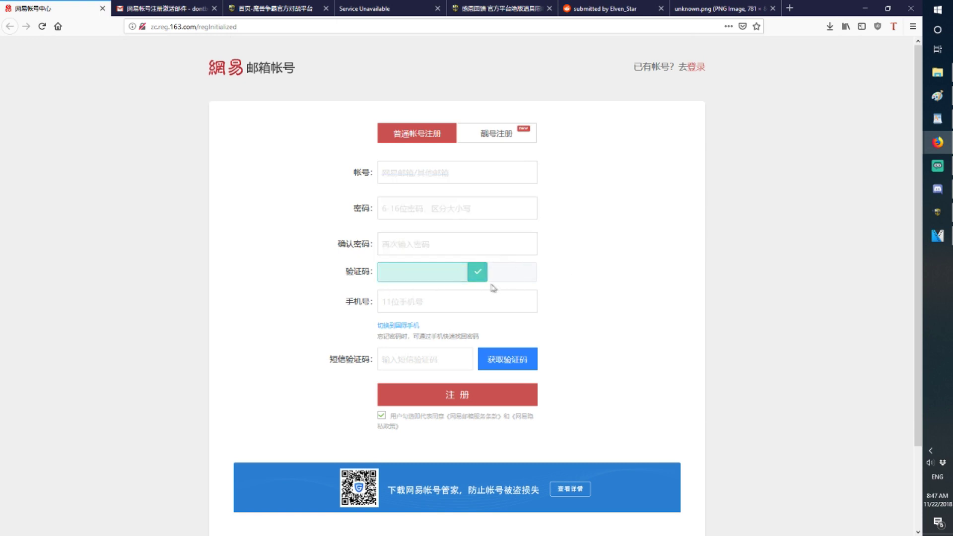
- Switch the registration form to an international phone number with the +1 country code
left_click(407, 294)
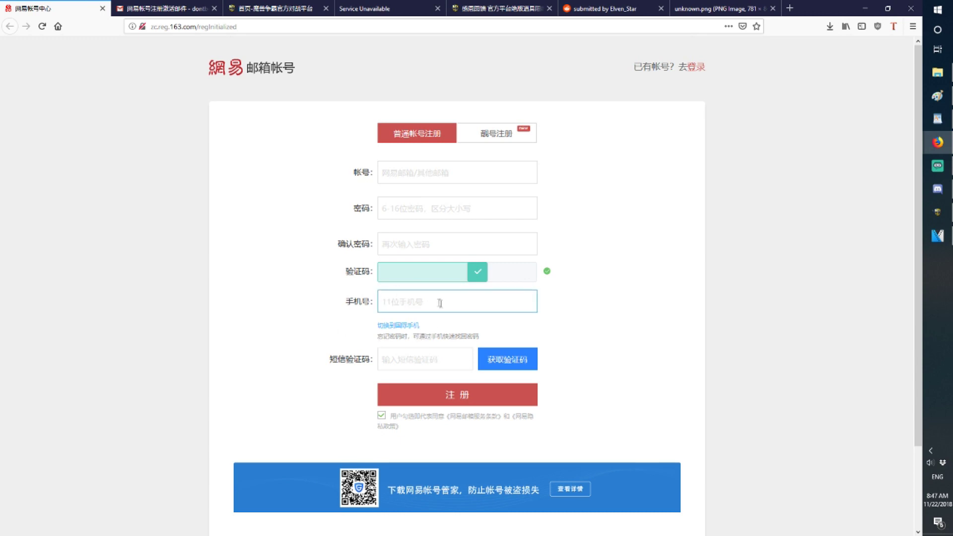
left_click(407, 326)
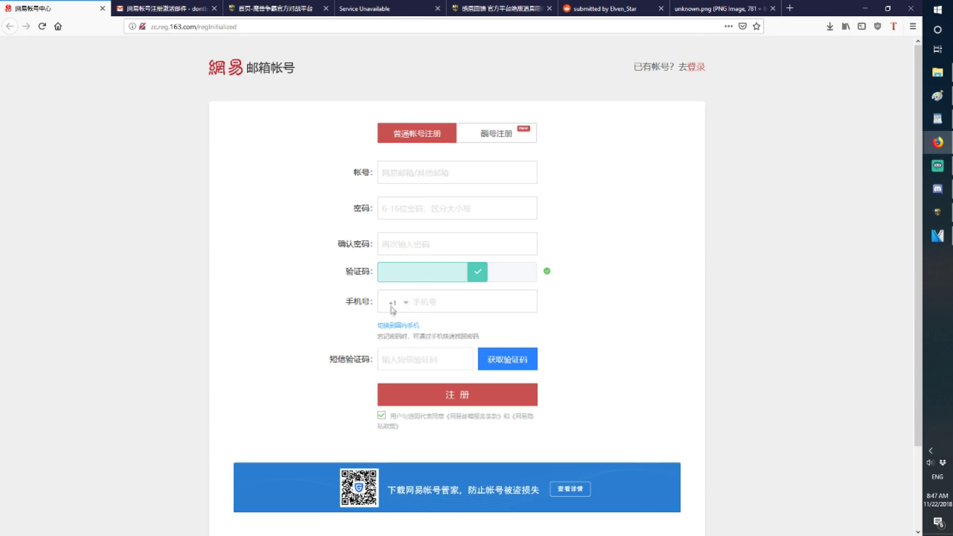
left_click(393, 303)
left_click(410, 366)
left_click(461, 300)
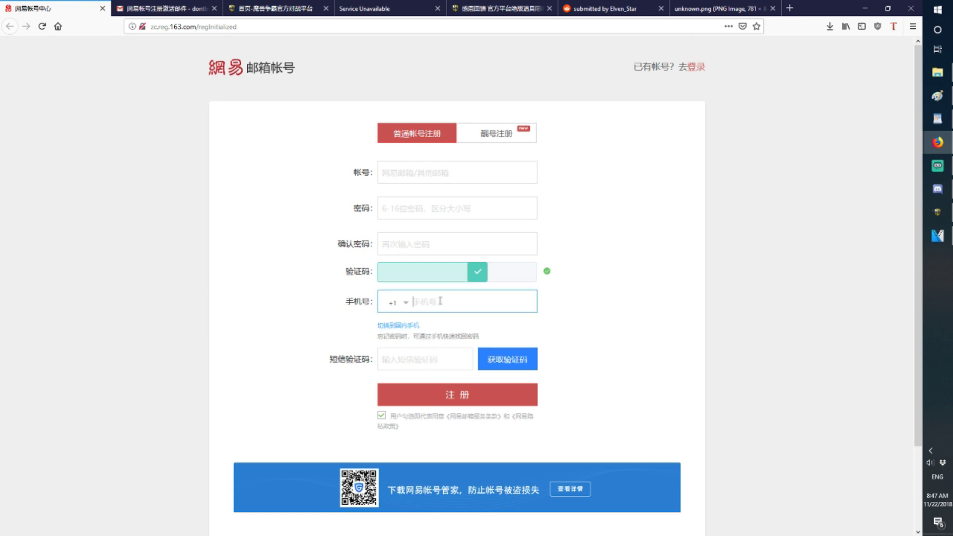
- Request the SMS verification code for the registration and switch to the account activation e-mail
left_click(503, 358)
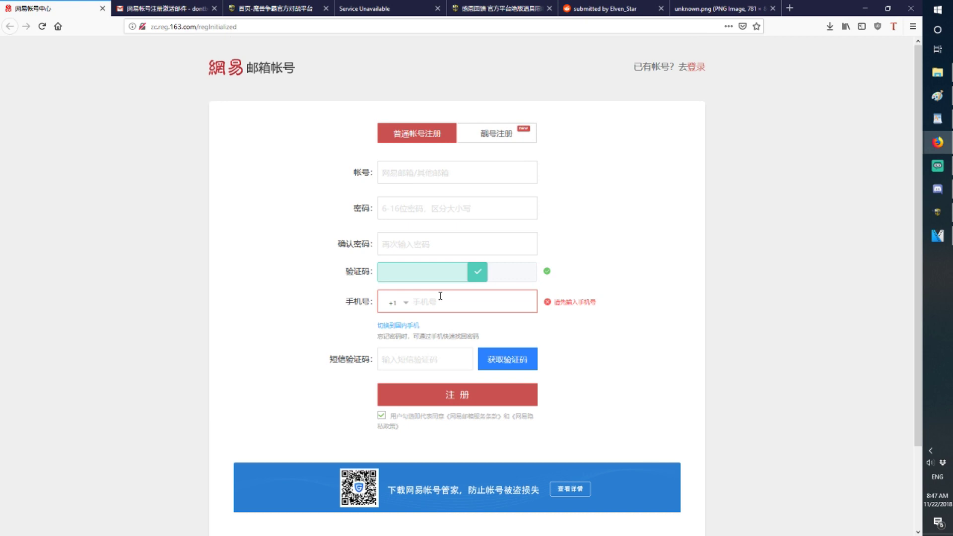
left_click(429, 356)
left_click(170, 10)
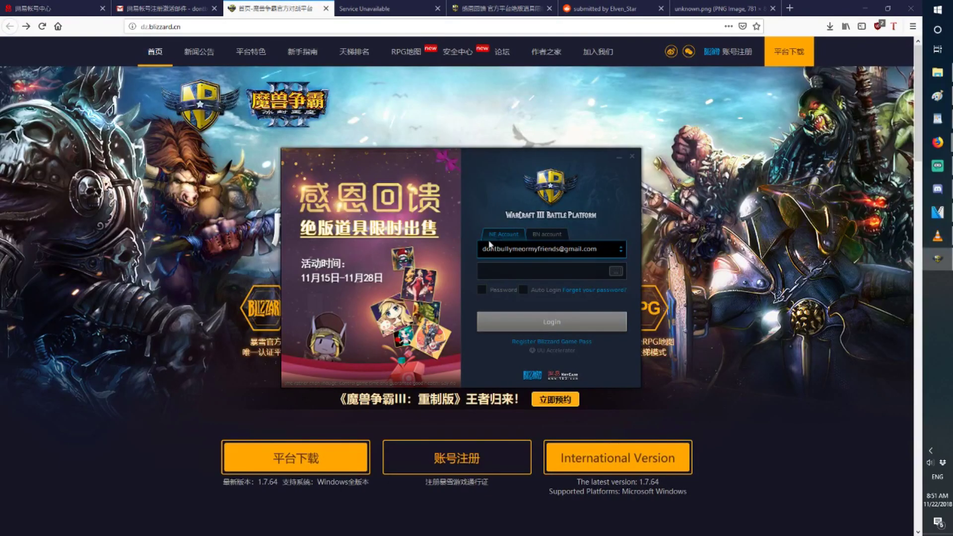
- Log in to the battle platform with the NE account password and dismiss the real-name registration, Blizzard binding and promotional pop-ups
left_click(545, 271)
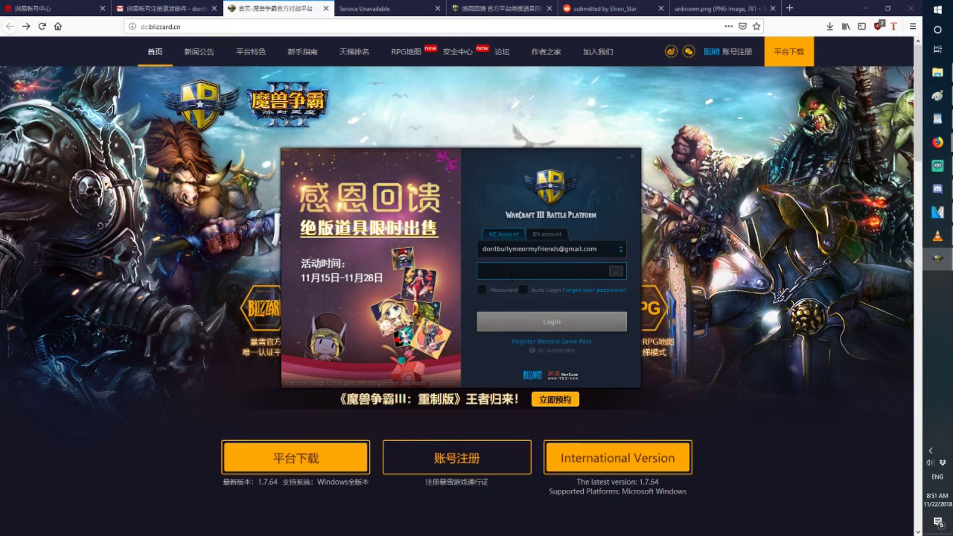
key("Return")
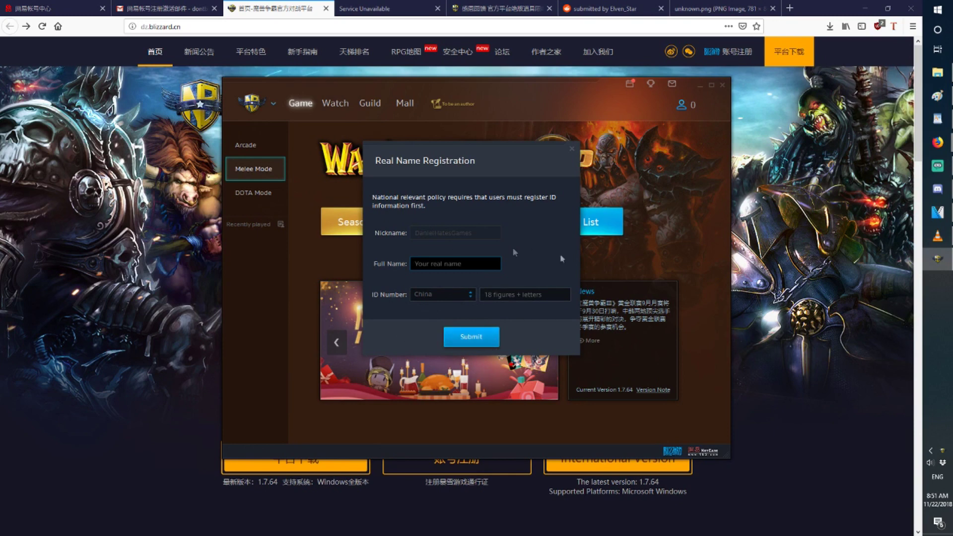
left_click(572, 149)
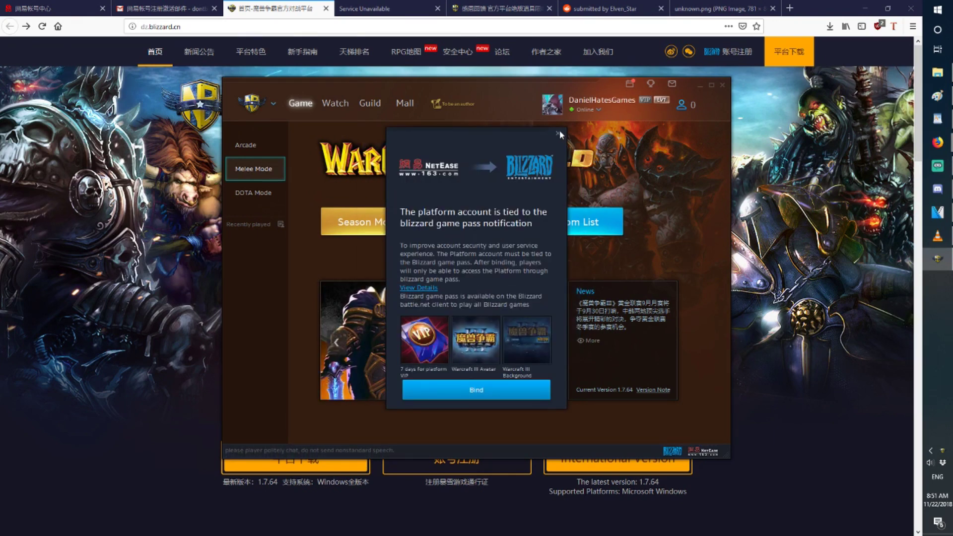
left_click(557, 133)
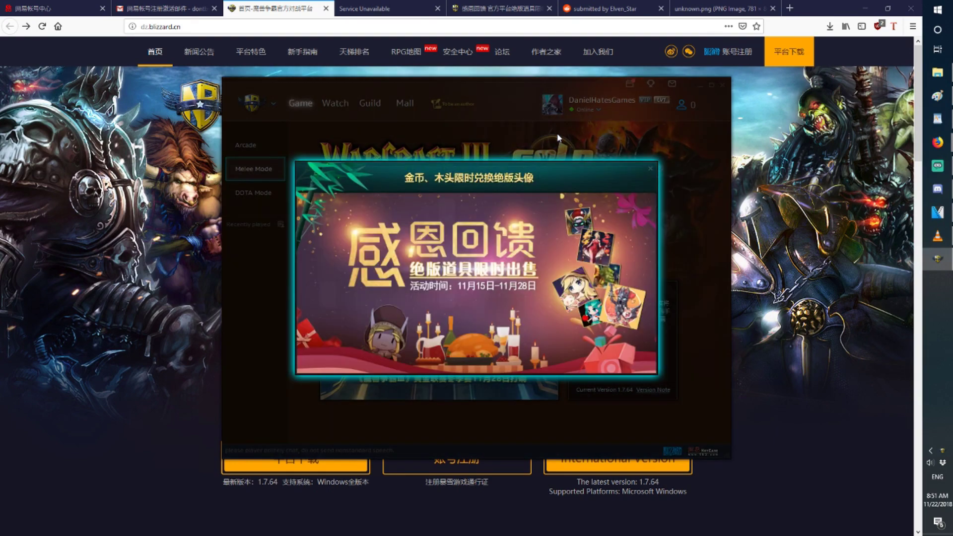
left_click(650, 168)
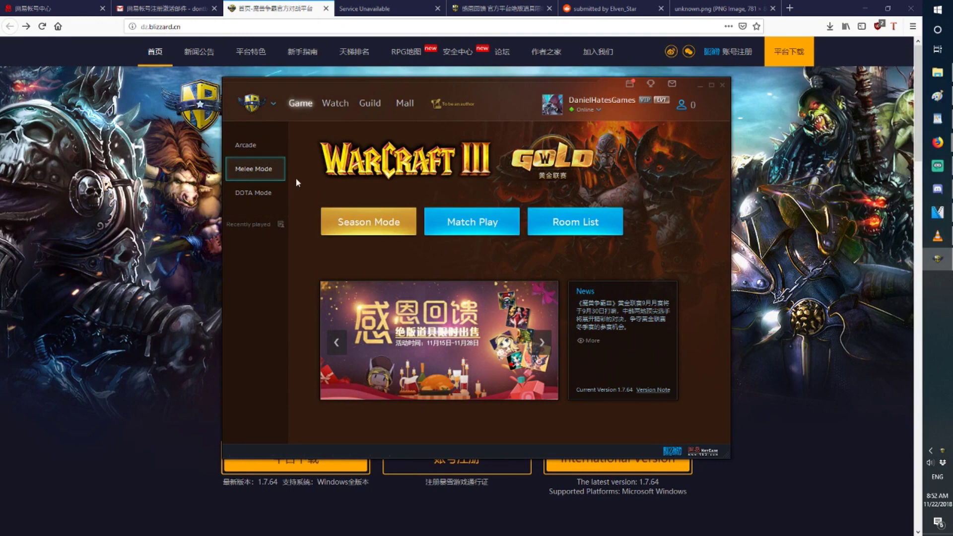
- Set the Melee Mode game path for Warcraft III 1.30+ to C:\Program Files (x86)\Warcraft III\Warcraft III.exe and close the settings
left_click(263, 105)
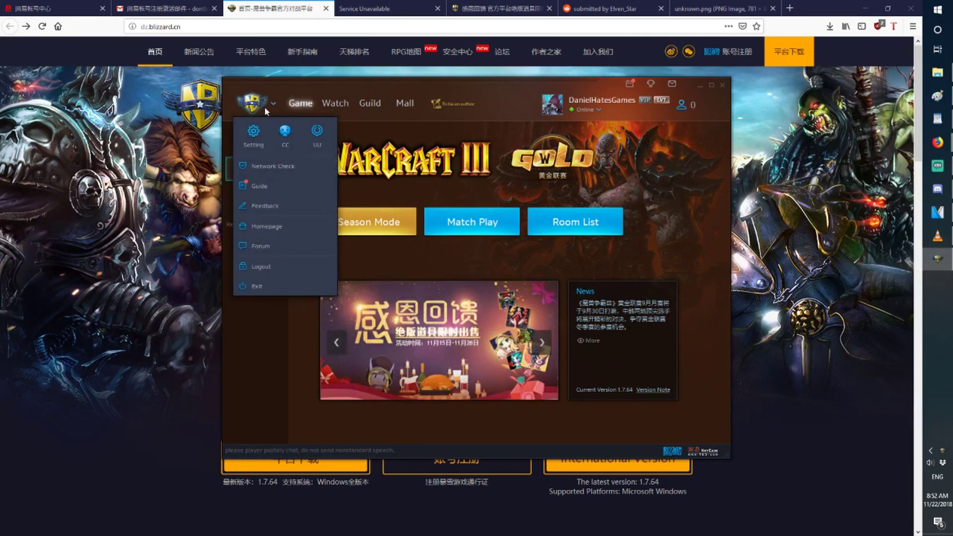
left_click(257, 144)
left_click(293, 224)
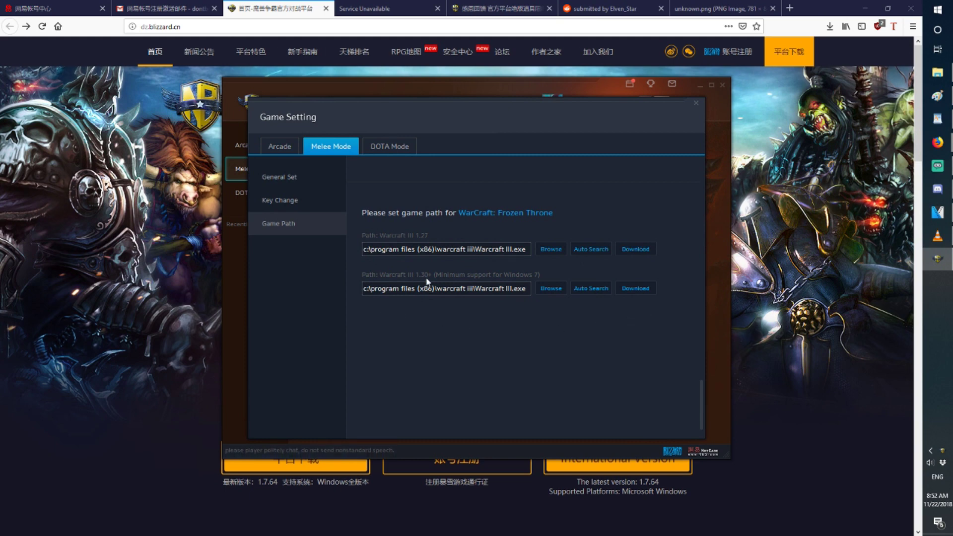
left_click(549, 289)
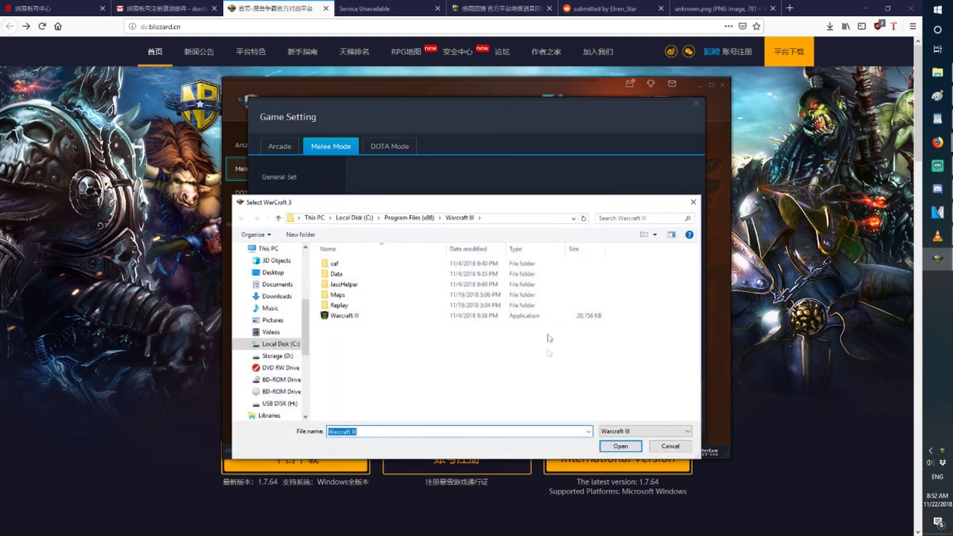
double_click(356, 317)
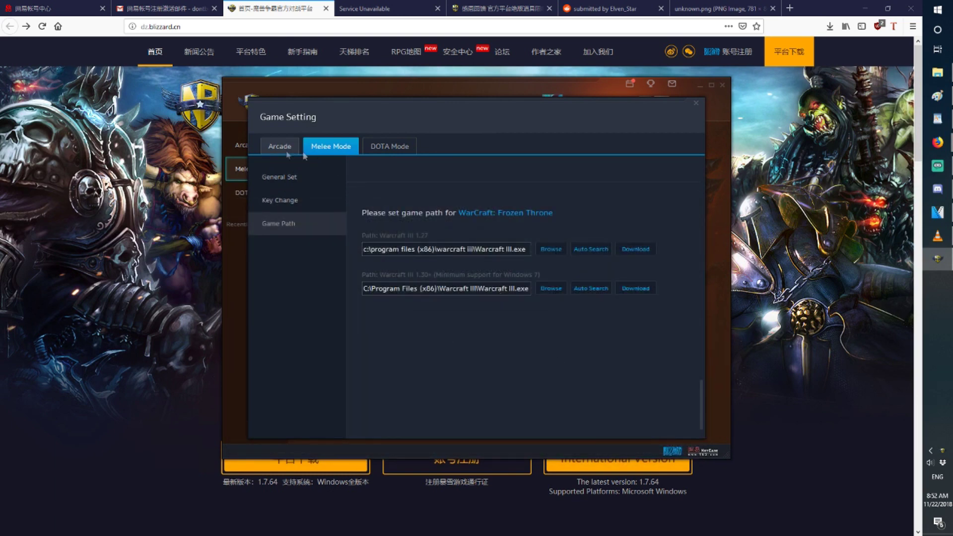
left_click(695, 103)
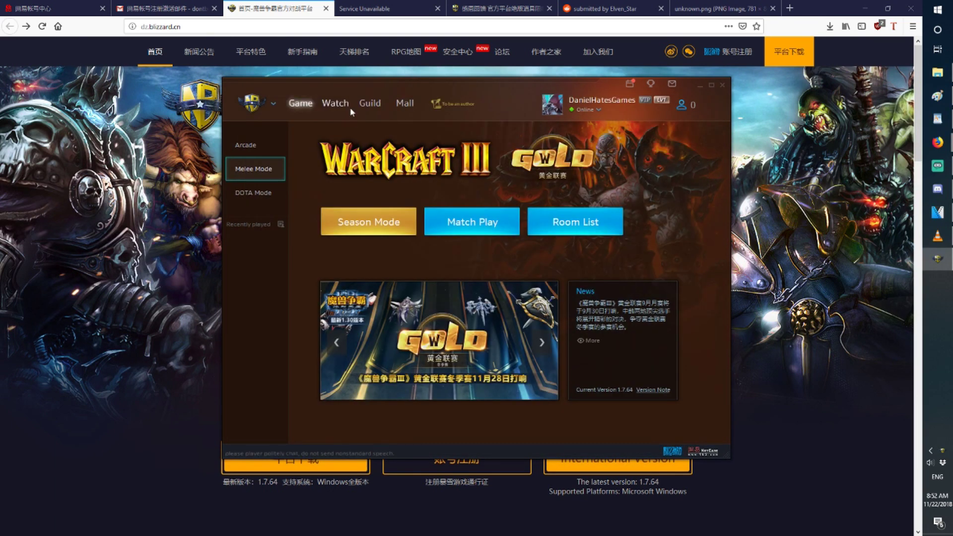
- Start watching the recommended live Warcraft III match on the Terenas Stand LV map
left_click(336, 103)
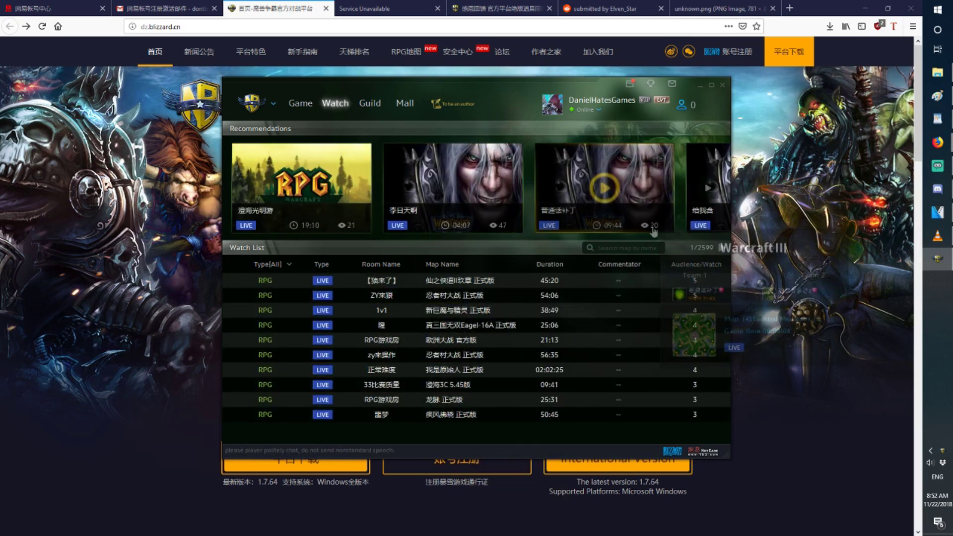
mouse_move(453, 192)
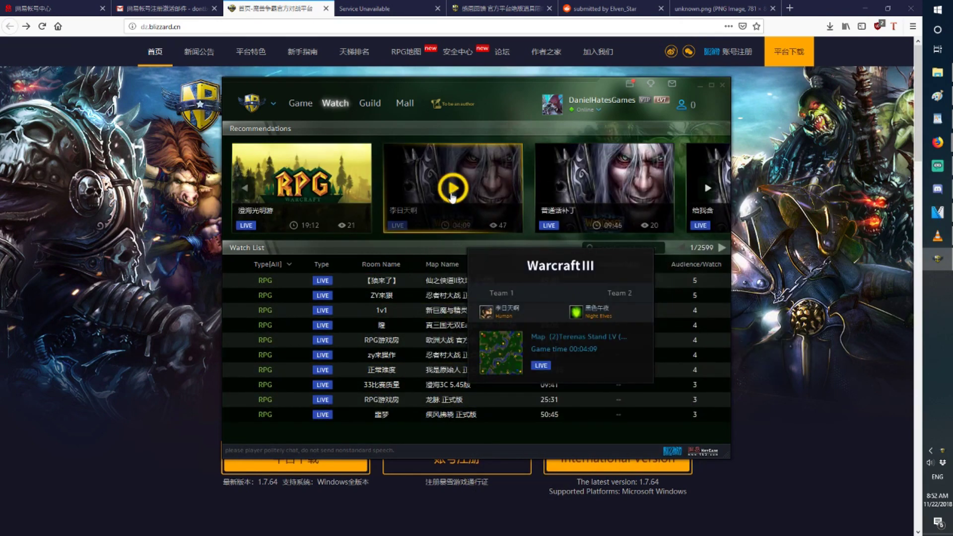
left_click(451, 196)
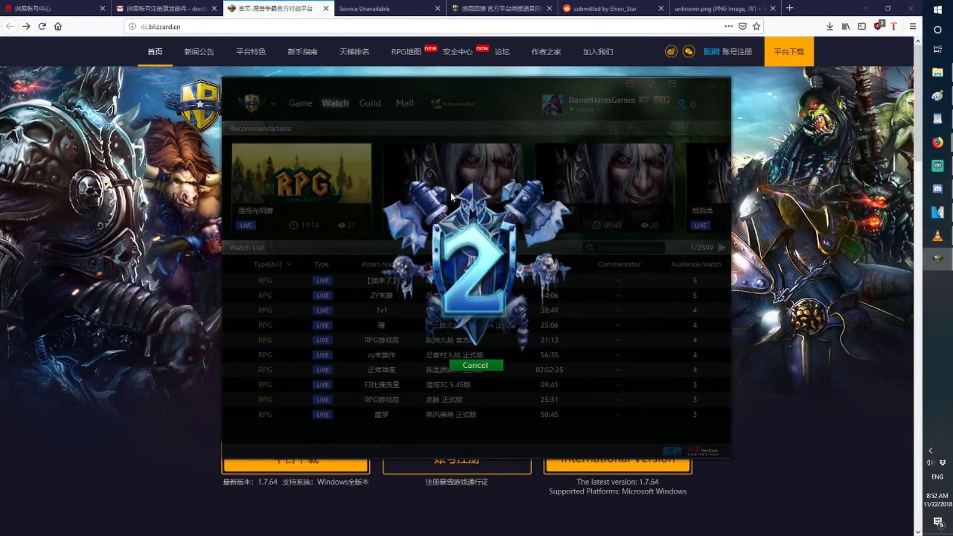